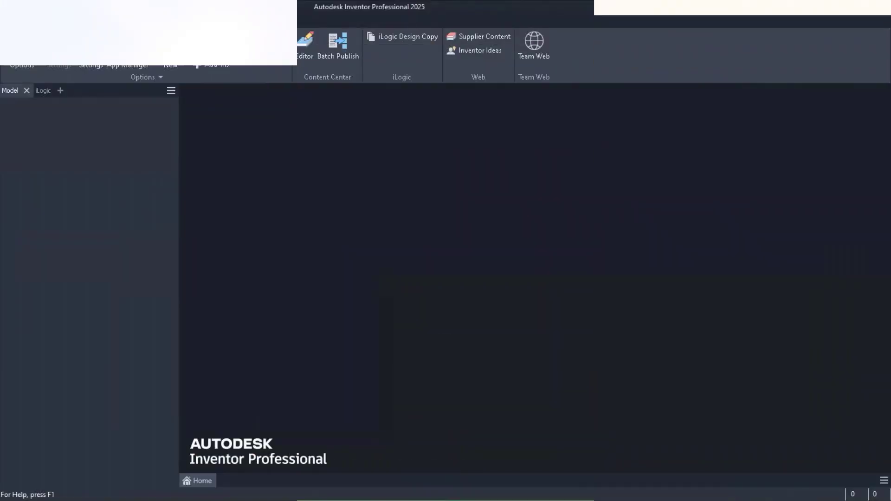
Step: Open 02-Sketch-Line_Formats.ipt from the Workspace file list
click(43, 6)
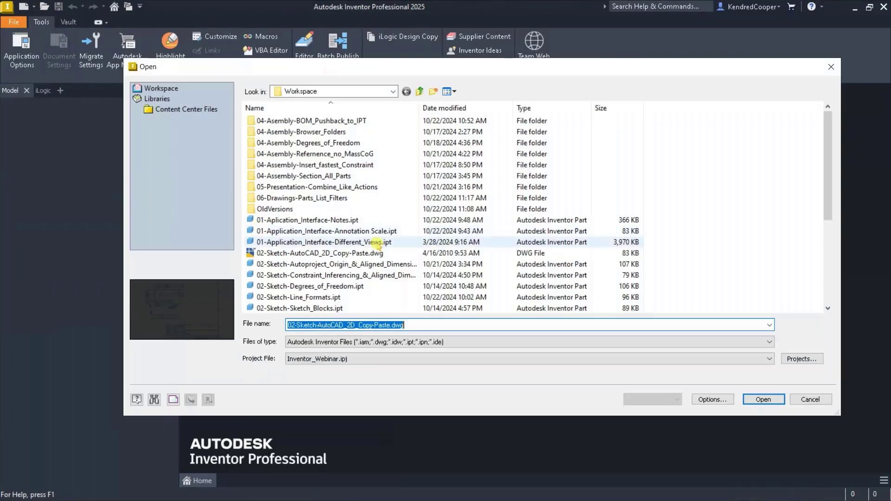
scroll(380, 232, down, 1)
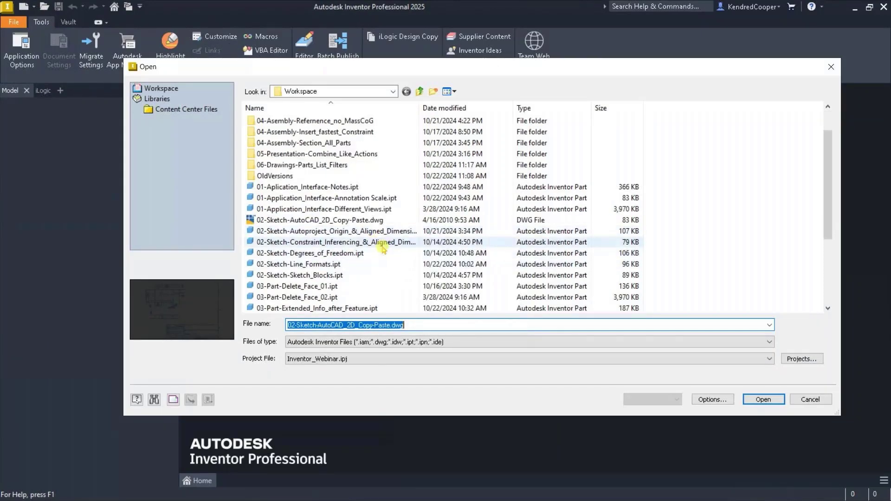
click(390, 244)
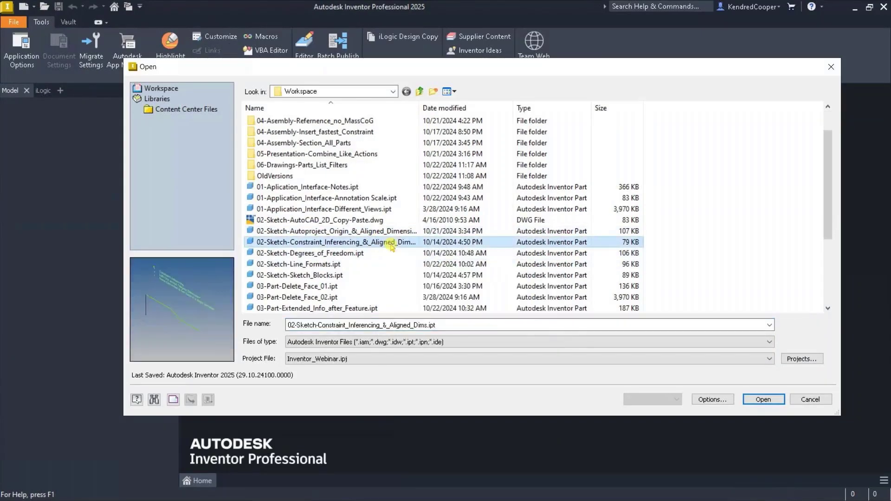
right_click(391, 245)
click(382, 247)
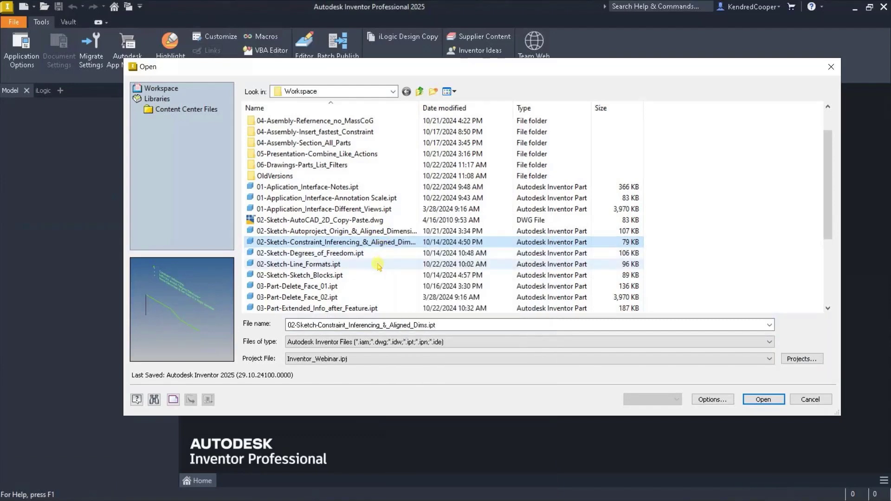
click(377, 265)
double_click(377, 265)
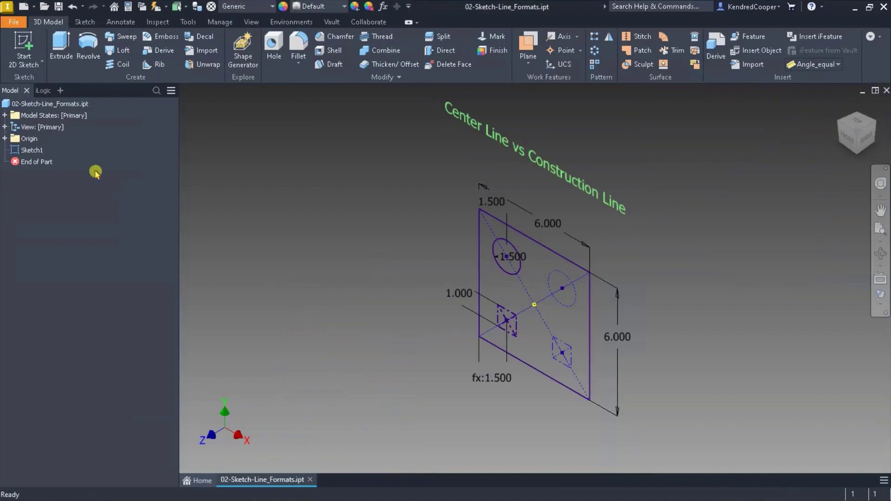
Step: Edit Sketch1 and view it face-on from the front, zoomed in and centred
double_click(31, 150)
click(858, 135)
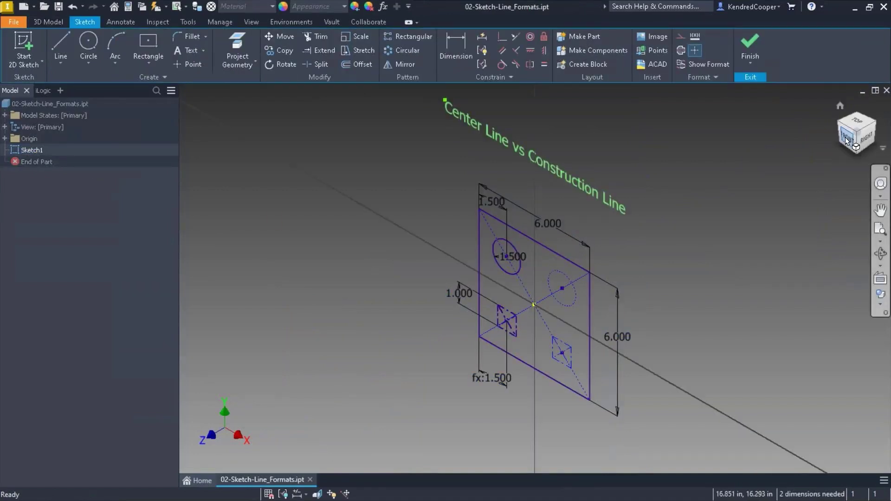
drag(507, 288, 498, 290)
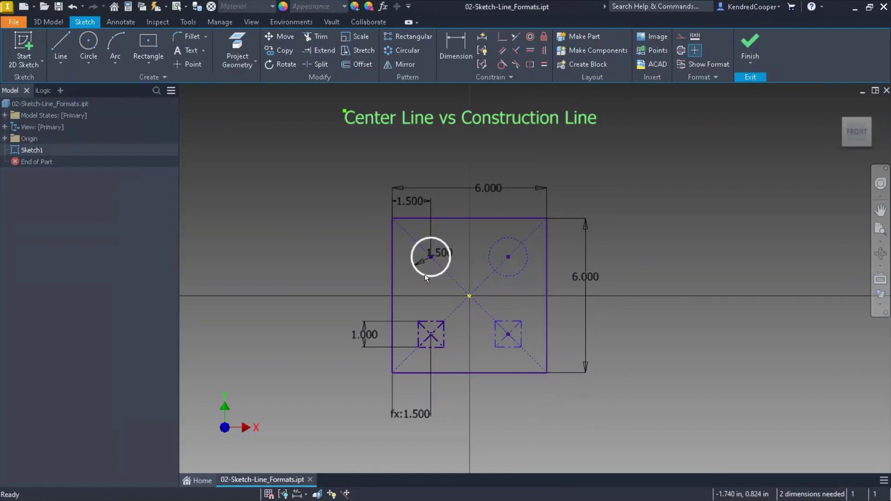
scroll(511, 276, up, 3)
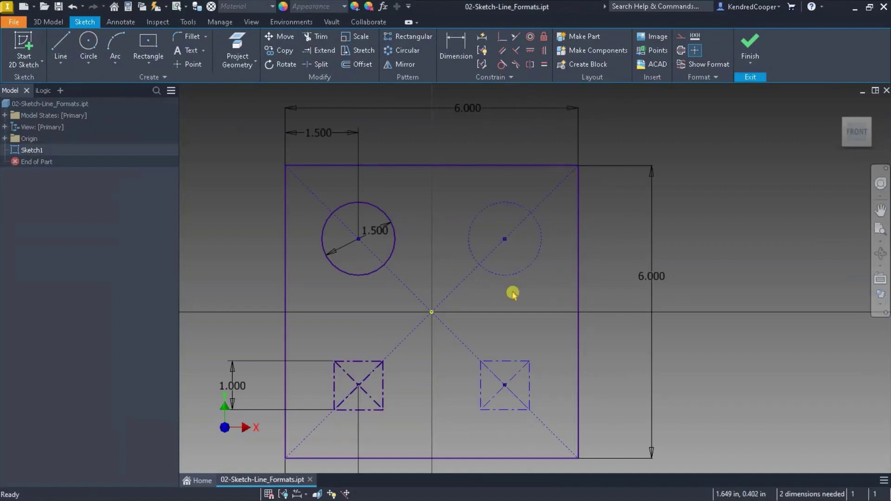
middle_drag(510, 293, 529, 255)
Step: Window-select the lower-left and lower-right small squares, then clear the selection
drag(330, 310, 430, 391)
drag(330, 302, 348, 306)
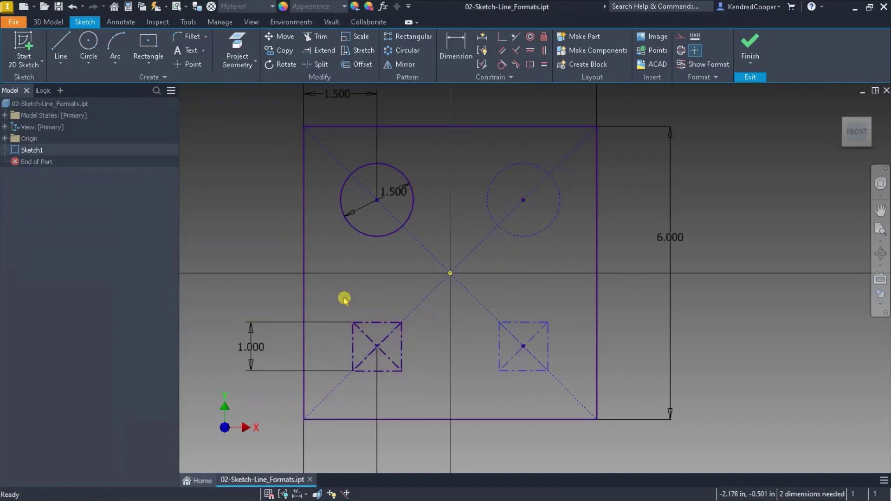
drag(477, 314, 574, 385)
click(467, 328)
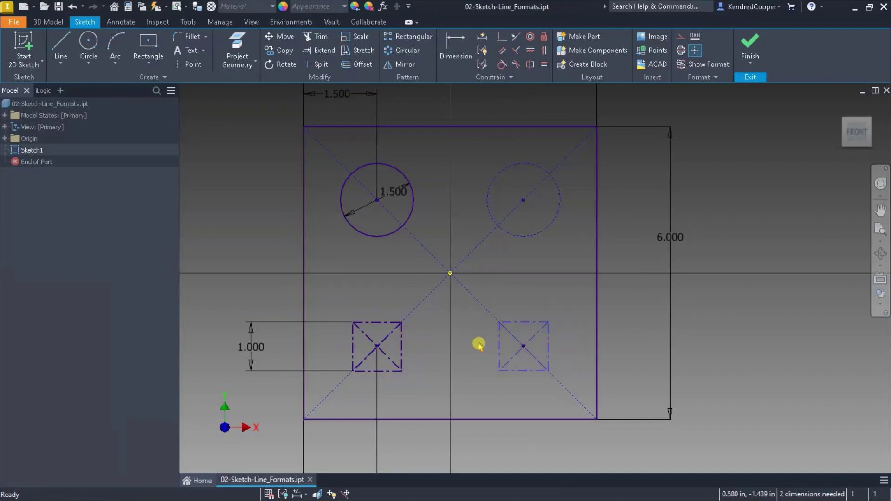
Step: Finish the sketch, preview which regions Extrude accepts as profiles, then cancel without a feature
click(752, 44)
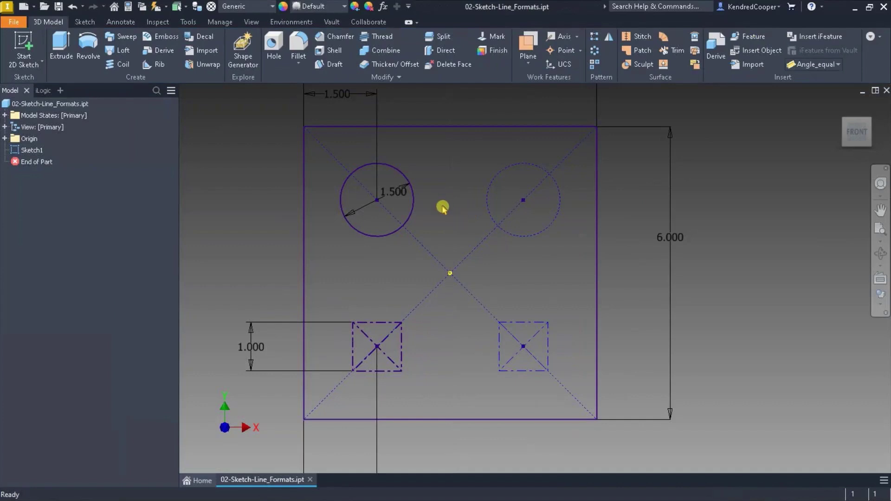
click(60, 44)
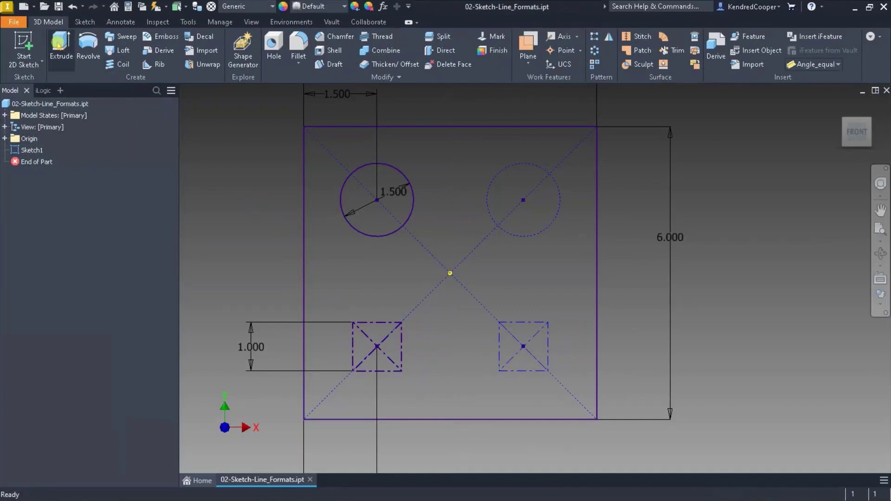
drag(364, 112, 196, 122)
mouse_move(207, 90)
mouse_down()
mouse_move(388, 124)
mouse_move(515, 170)
mouse_move(228, 179)
mouse_move(228, 190)
mouse_up()
middle_drag(461, 213, 591, 217)
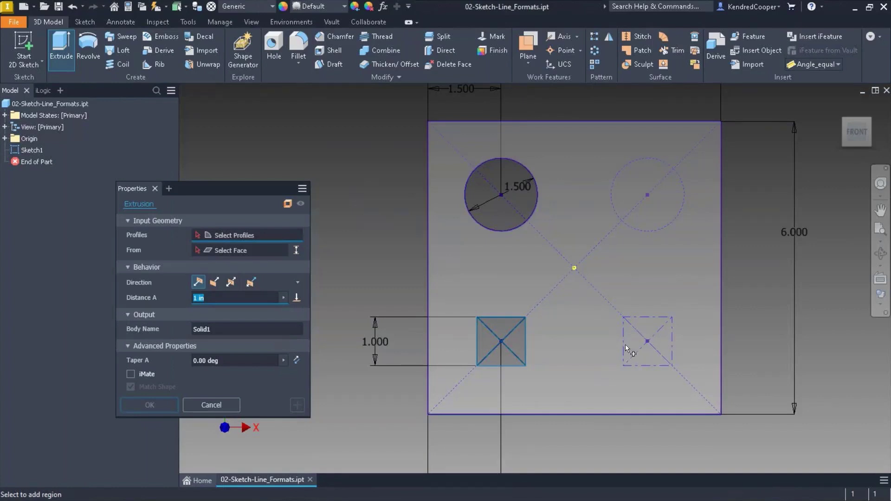
key(Escape)
middle_drag(537, 253, 369, 254)
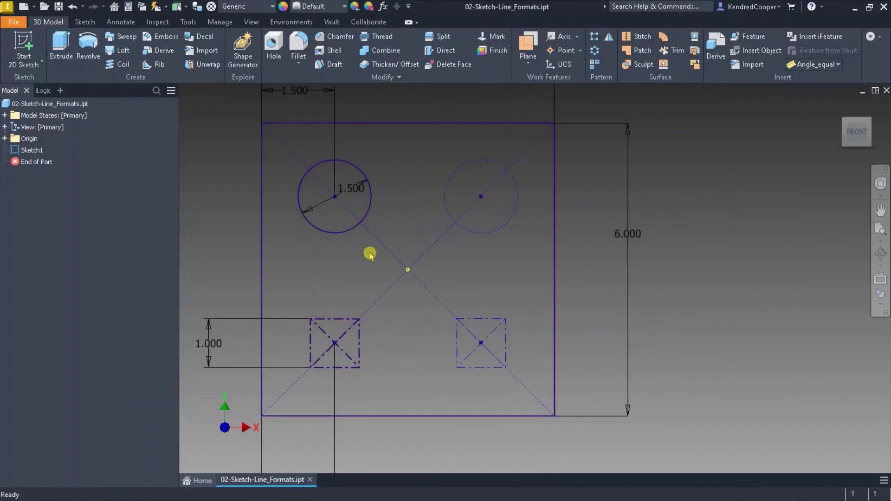
Step: Reopen Sketch1 for editing and pan to the empty space above the square
click(434, 239)
click(428, 200)
mouse_move(656, 193)
middle_down()
mouse_move(304, 269)
mouse_move(234, 259)
middle_up()
Step: Draw three center-point circles in a row above the square
click(88, 46)
click(388, 186)
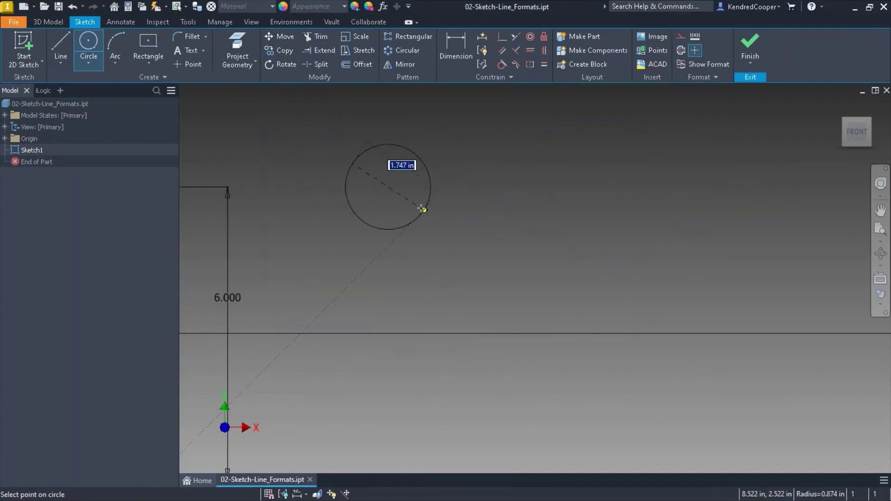
click(422, 209)
click(529, 183)
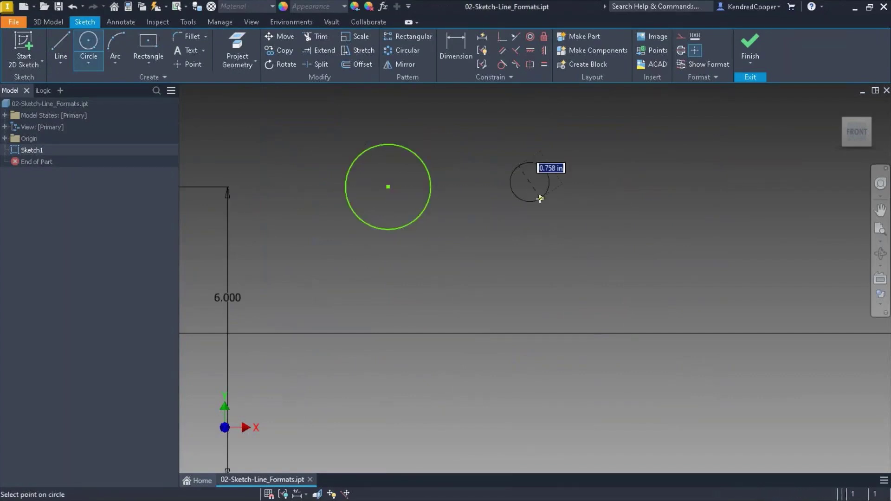
click(554, 220)
click(658, 179)
click(688, 215)
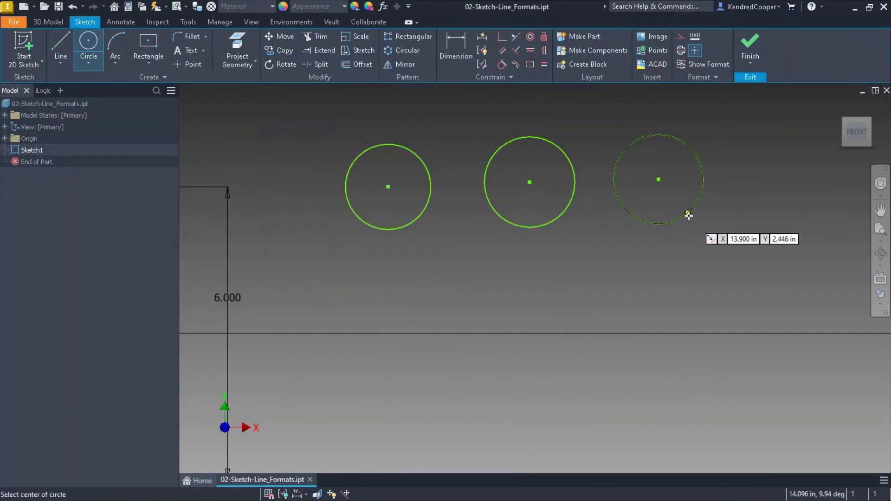
key(Escape)
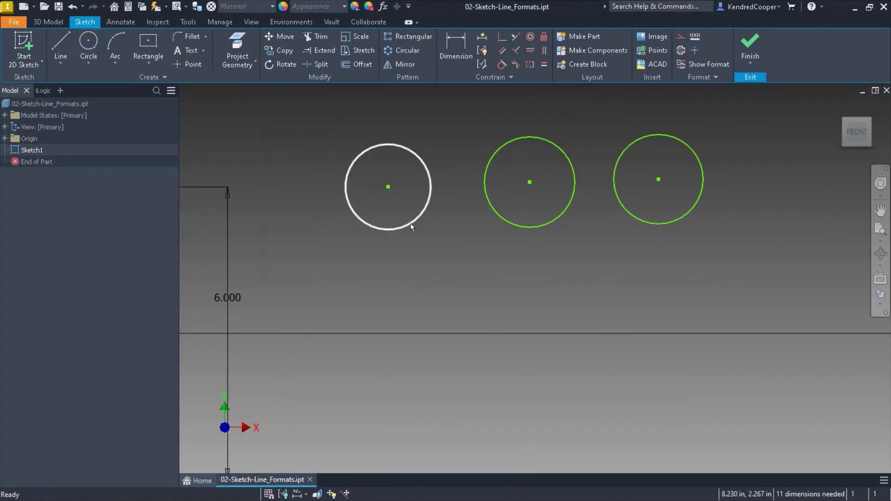
Step: Select the left circle, clear it, then select the middle circle
click(410, 223)
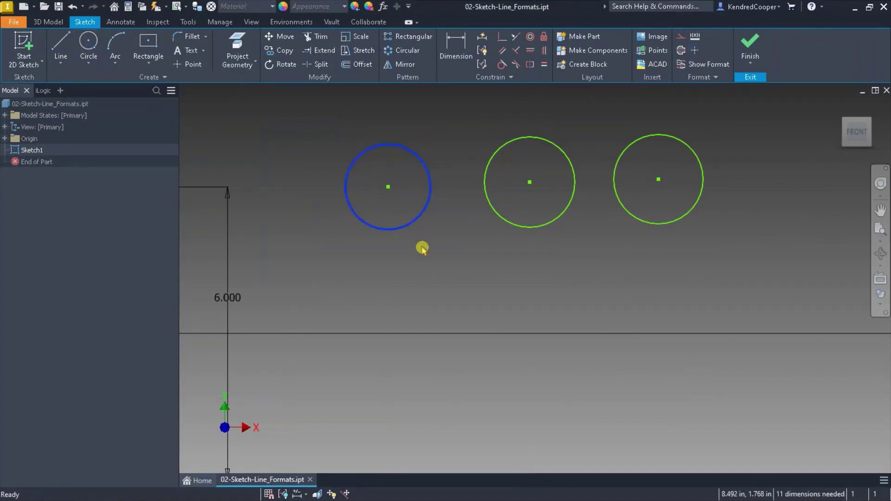
click(491, 257)
click(507, 219)
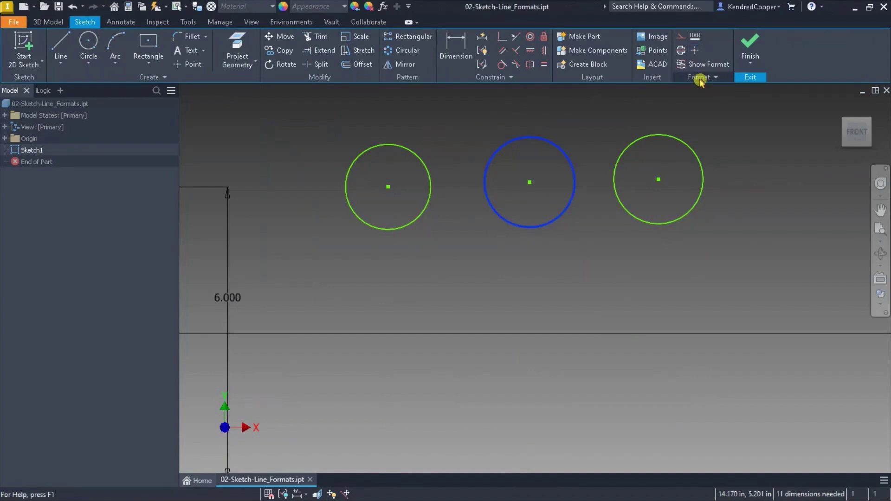
Step: Make the middle circle dashed construction geometry, leaving the left and right circles solid
click(680, 37)
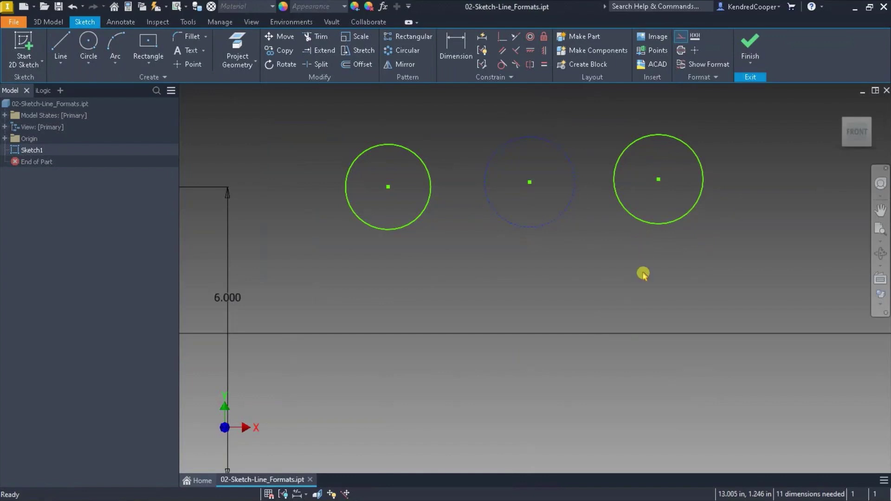
key(Escape)
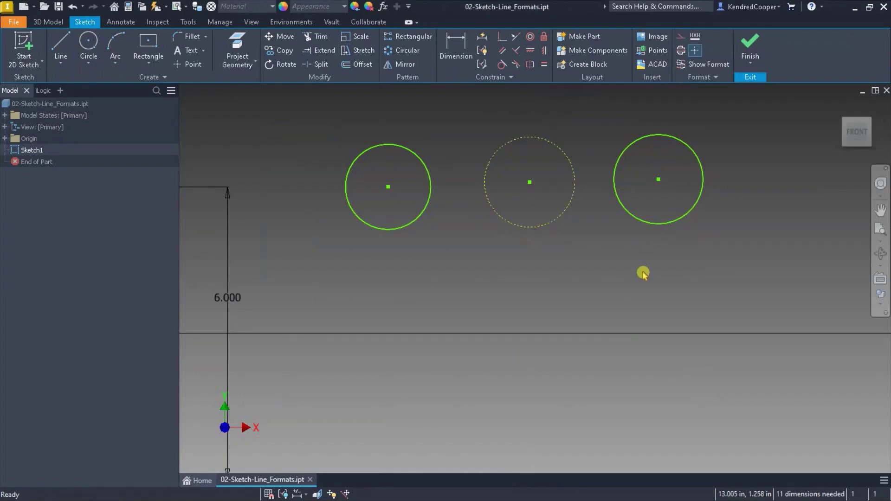
click(642, 224)
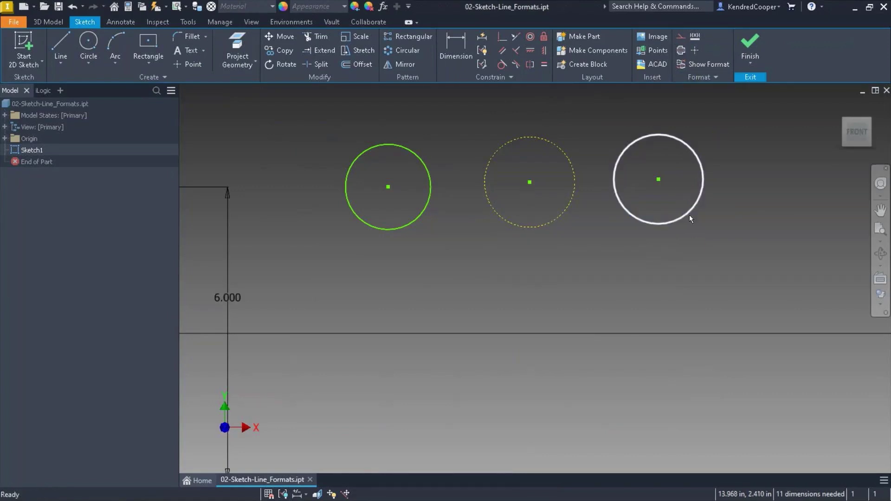
click(698, 250)
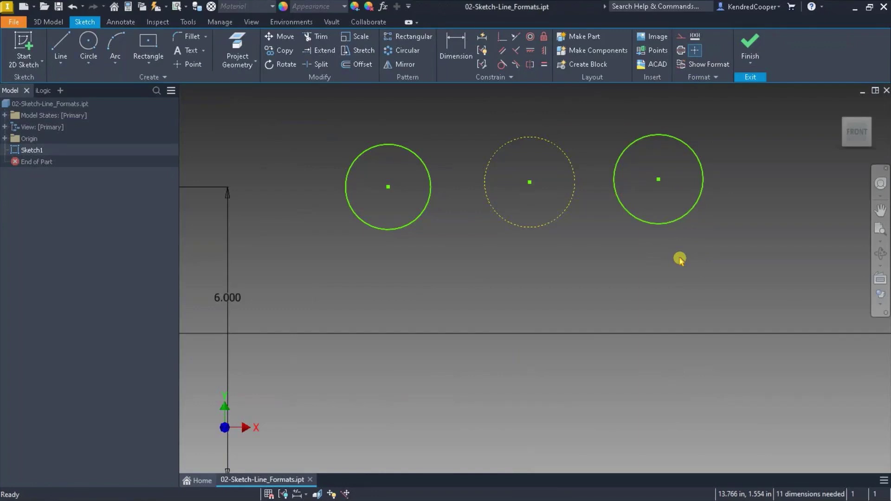
middle_drag(614, 247, 633, 242)
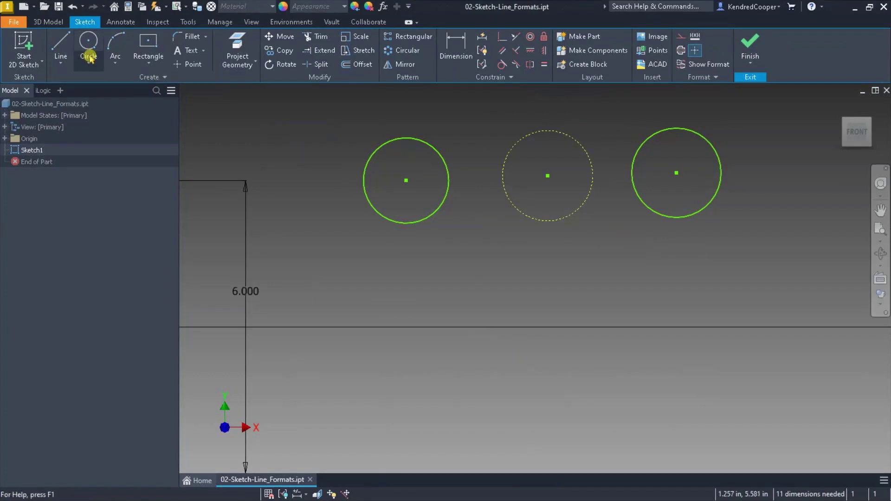
Step: Draw the first two separate parallel slanted lines below the circles
click(62, 46)
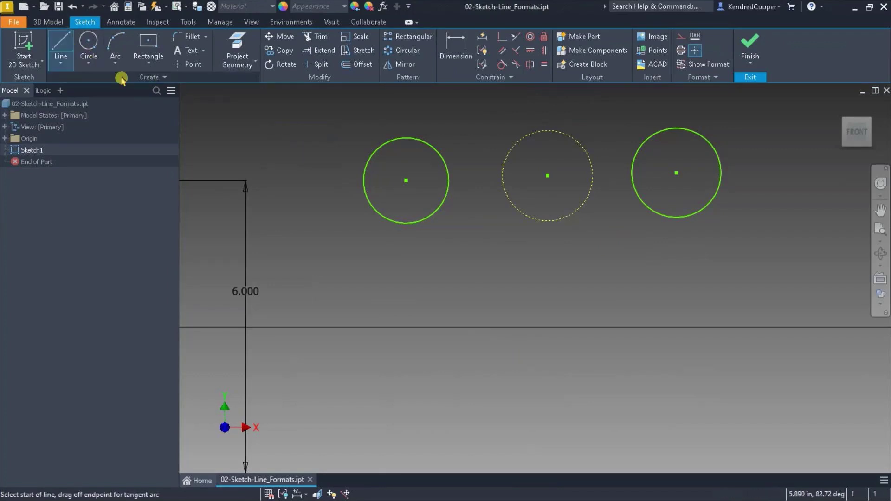
middle_drag(407, 242, 326, 199)
click(303, 247)
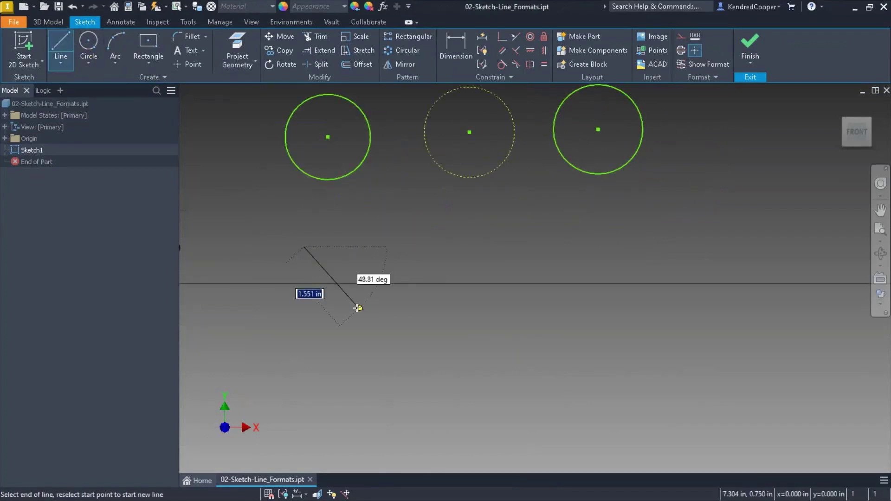
click(356, 345)
right_click(412, 261)
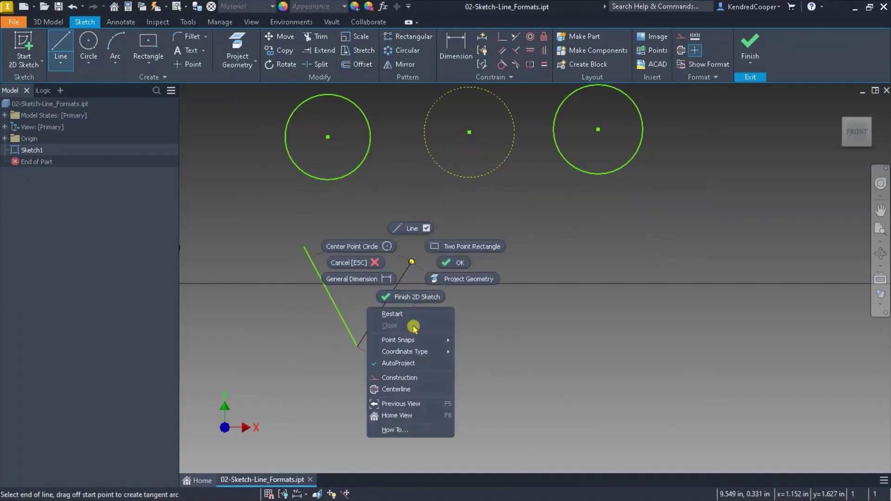
click(404, 315)
click(411, 253)
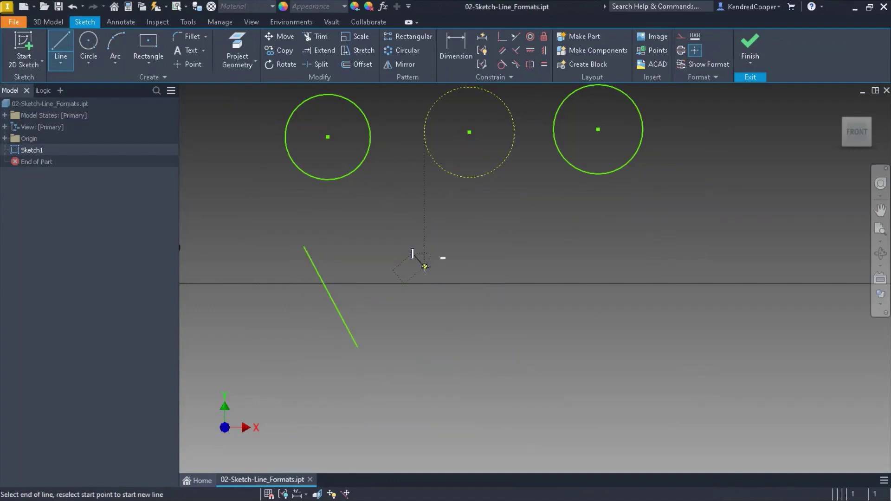
click(461, 343)
Step: Draw the third and fourth separate parallel slanted lines to their right
right_click(513, 261)
click(519, 312)
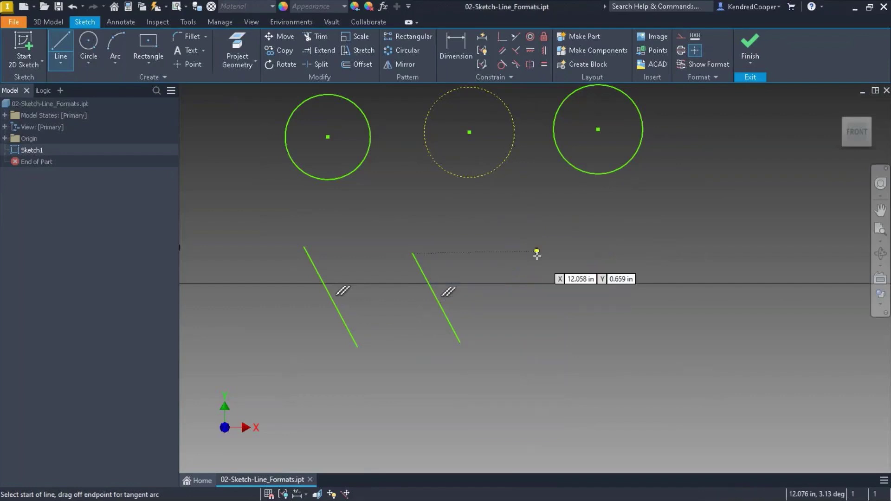
click(520, 254)
click(575, 355)
right_click(586, 346)
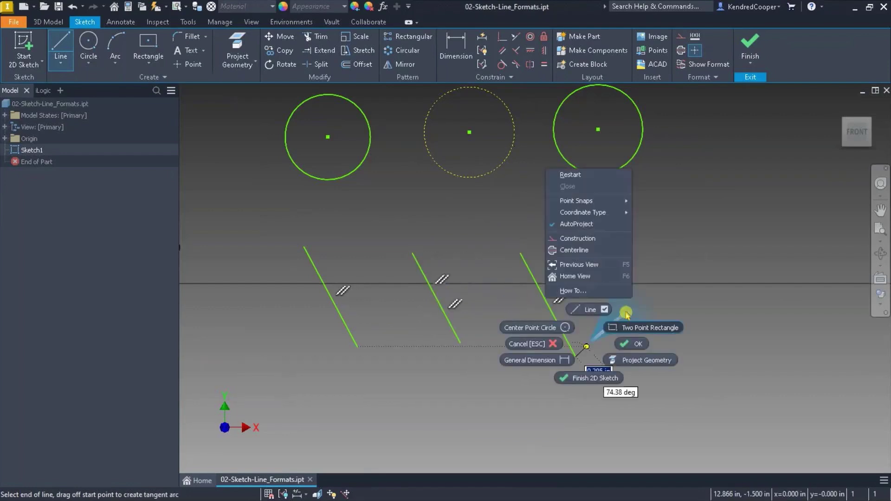
click(575, 174)
click(628, 253)
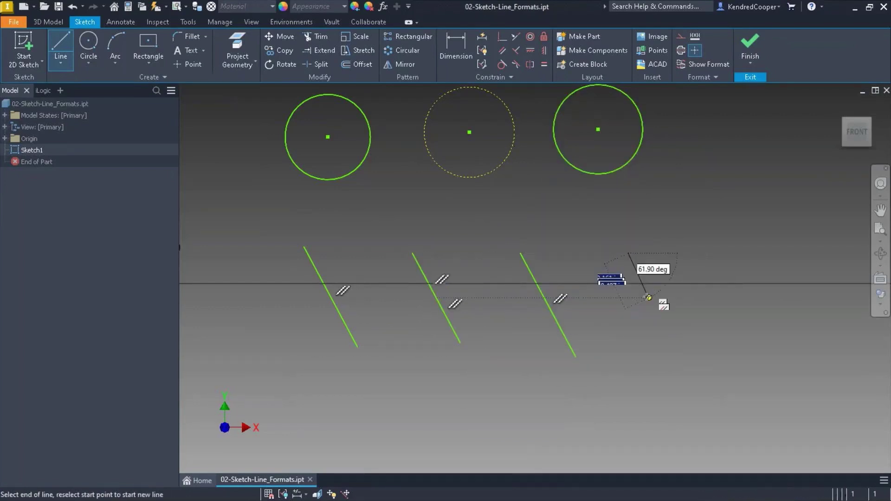
click(685, 350)
key(Escape)
click(390, 343)
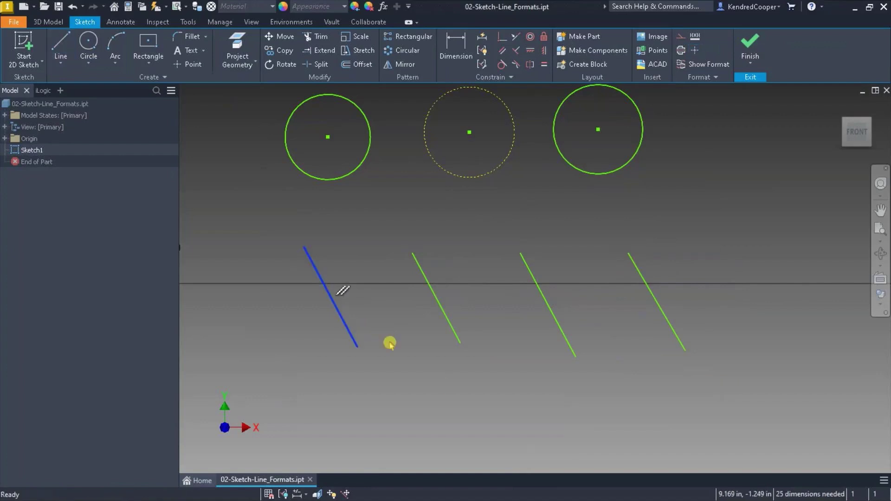
Step: Make the second line construction geometry and the third line a centerline
click(396, 350)
click(449, 328)
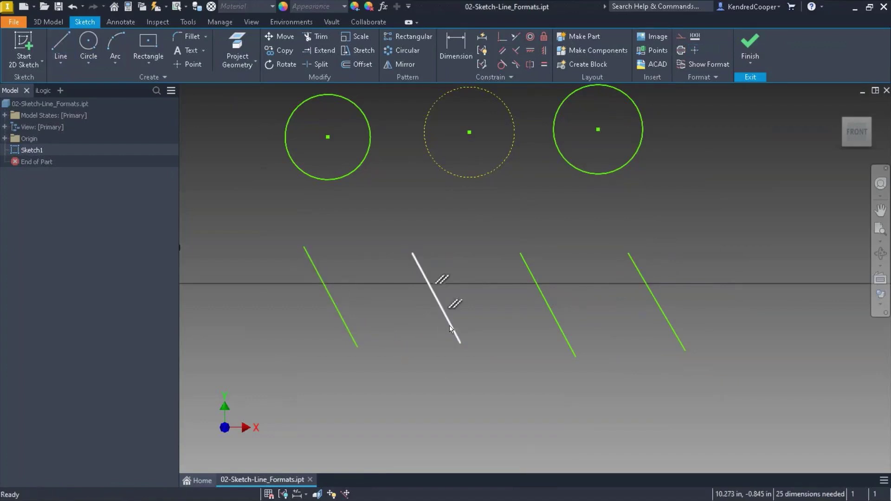
click(681, 35)
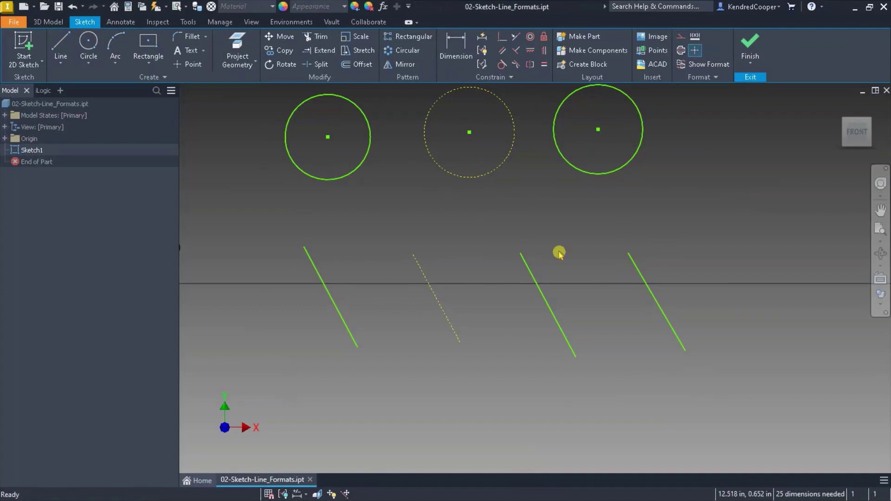
click(529, 272)
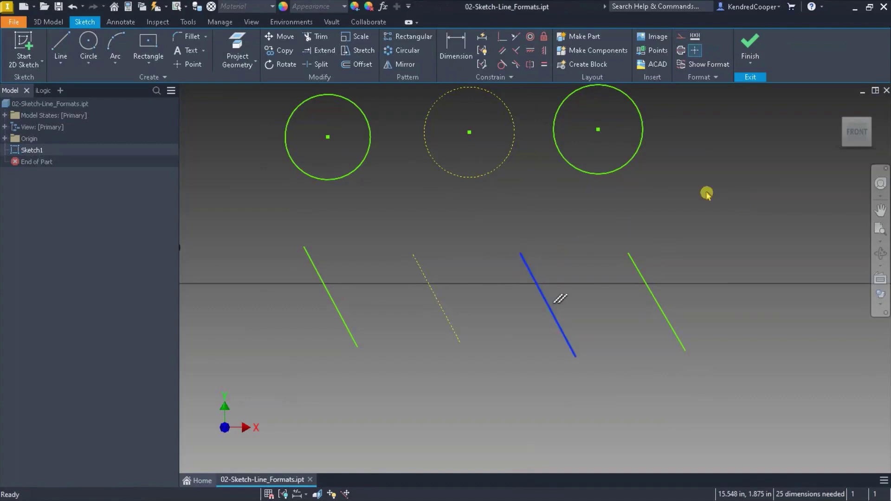
click(694, 50)
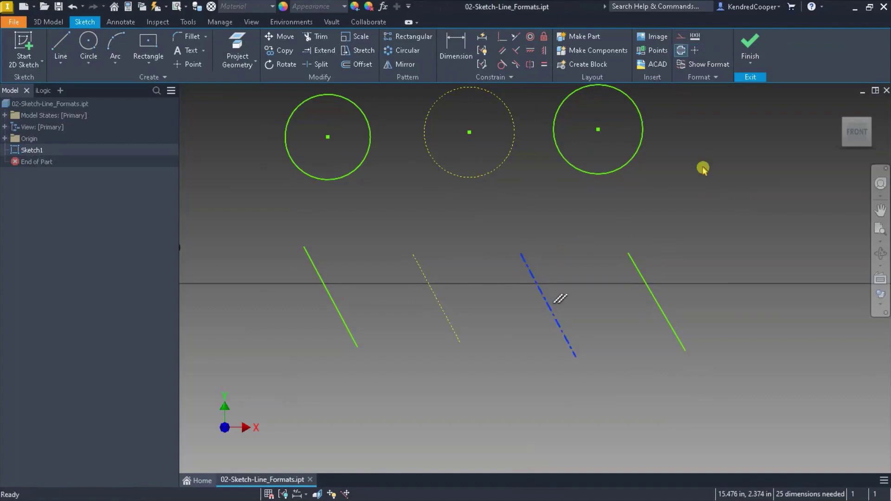
click(703, 167)
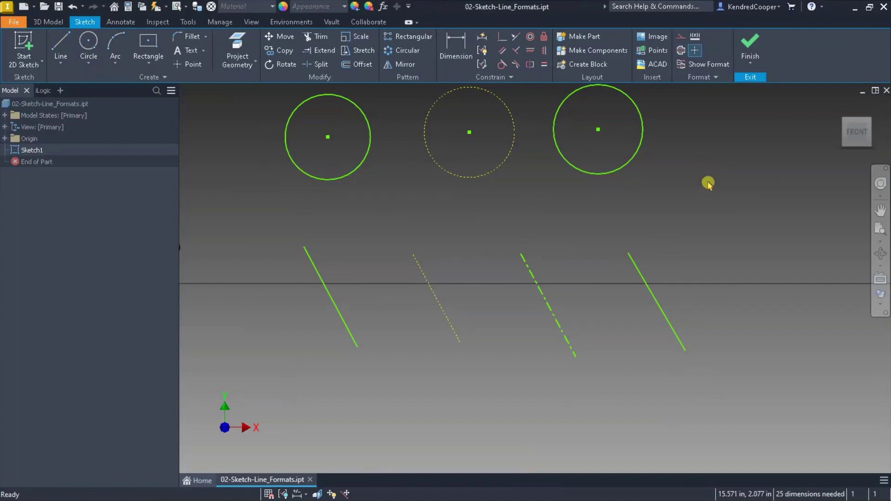
Step: Make the fourth line both a centerline and construction geometry
click(641, 271)
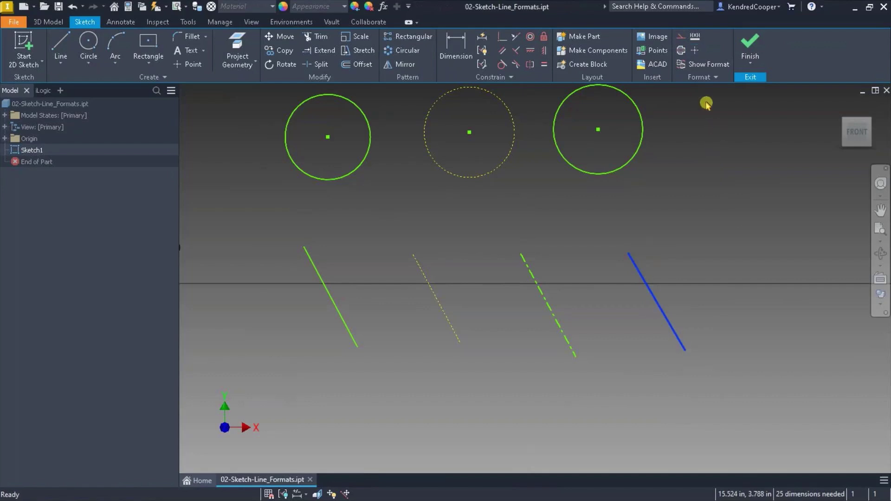
click(680, 51)
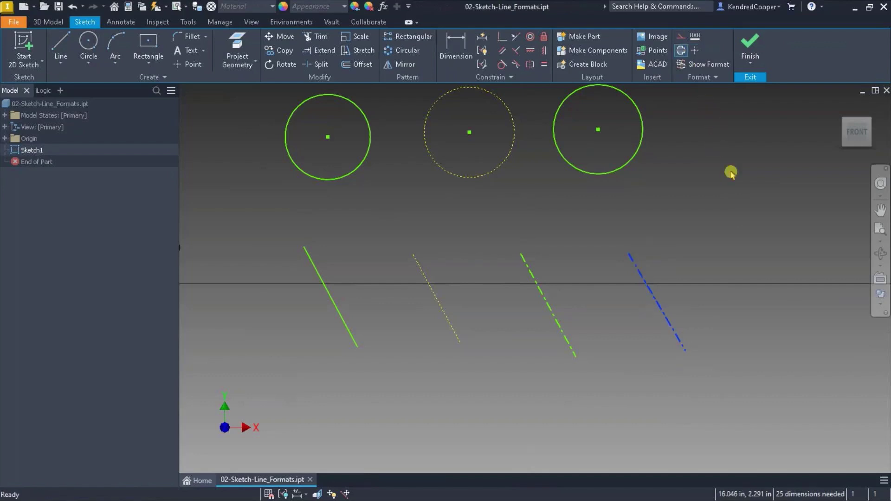
click(679, 36)
click(697, 163)
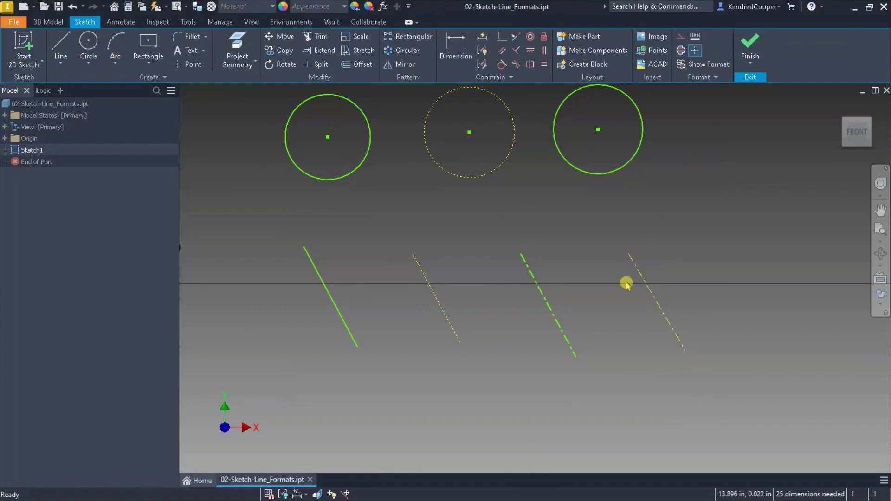
mouse_move(282, 230)
mouse_down()
mouse_move(675, 372)
mouse_move(742, 383)
mouse_move(349, 207)
mouse_up()
click(346, 286)
ctrl+click(566, 331)
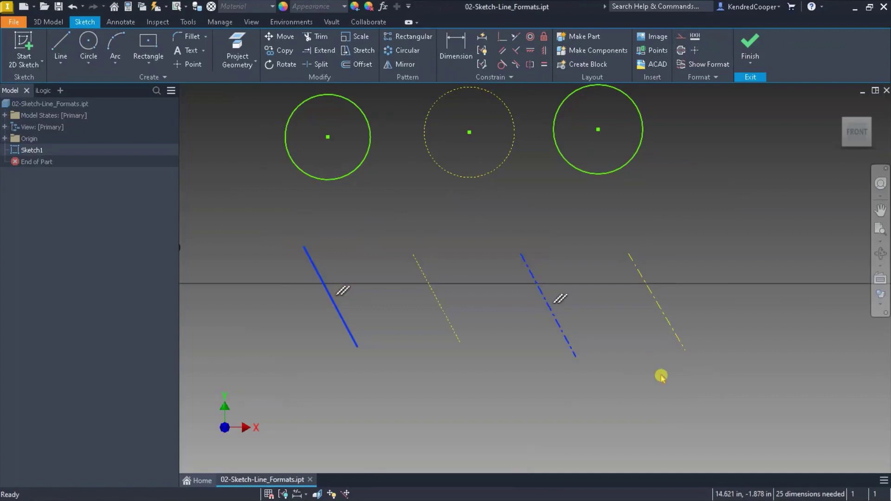
click(678, 347)
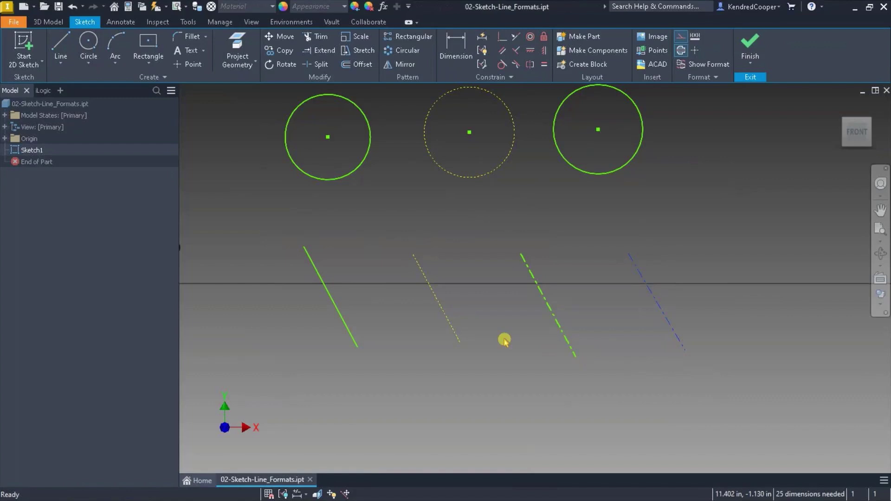
click(445, 326)
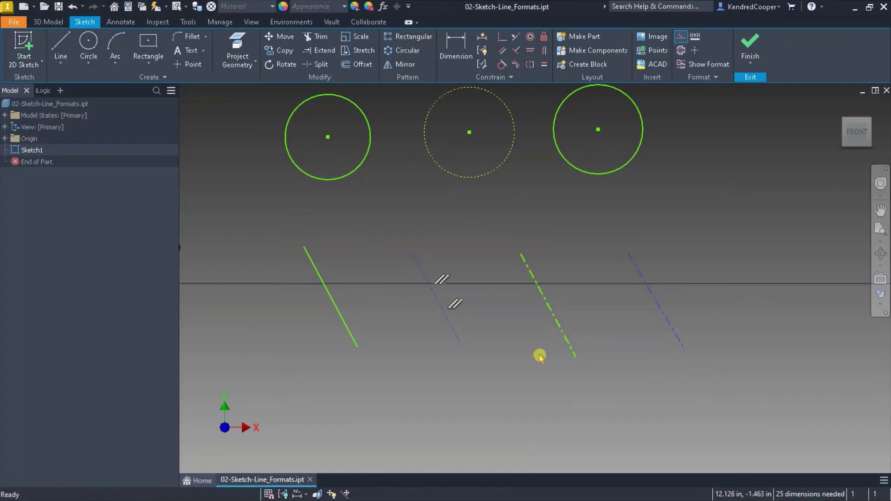
click(535, 370)
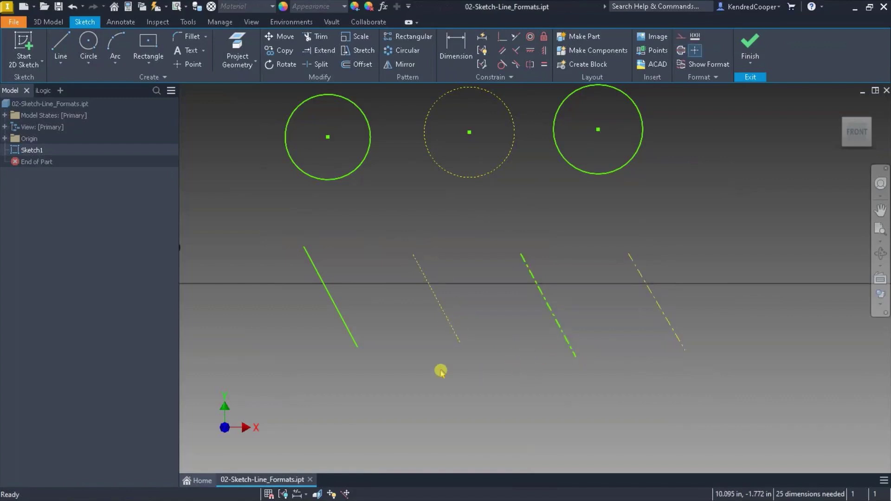
Step: Pan to the 6.000 square plate and window-select its two lower dash-dot squares
middle_drag(441, 368, 670, 363)
middle_drag(396, 353, 696, 349)
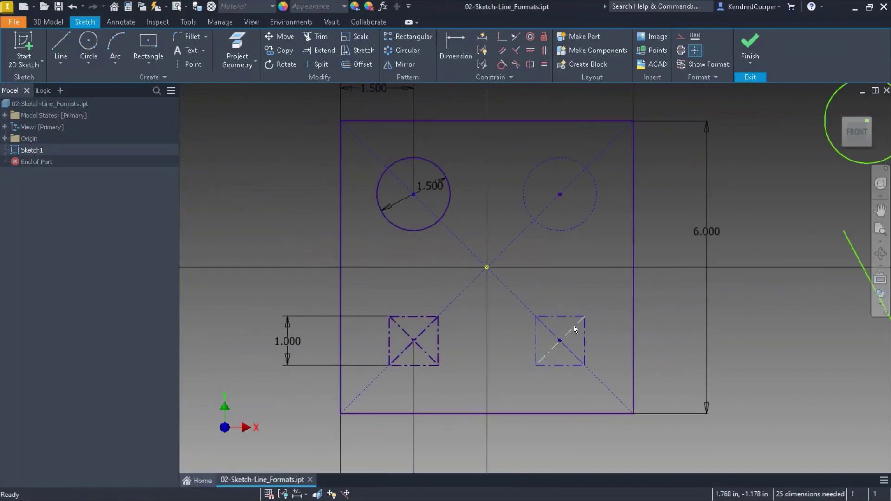
drag(369, 292, 474, 382)
click(394, 343)
click(419, 360)
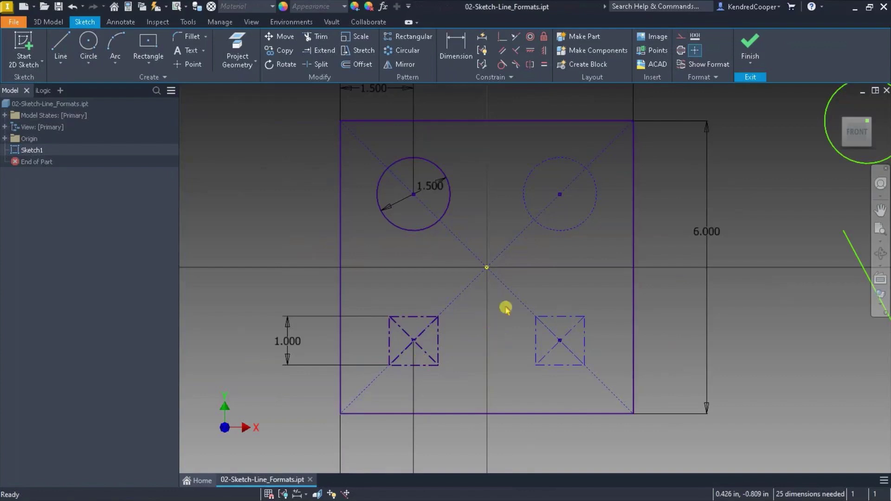
drag(512, 306, 614, 388)
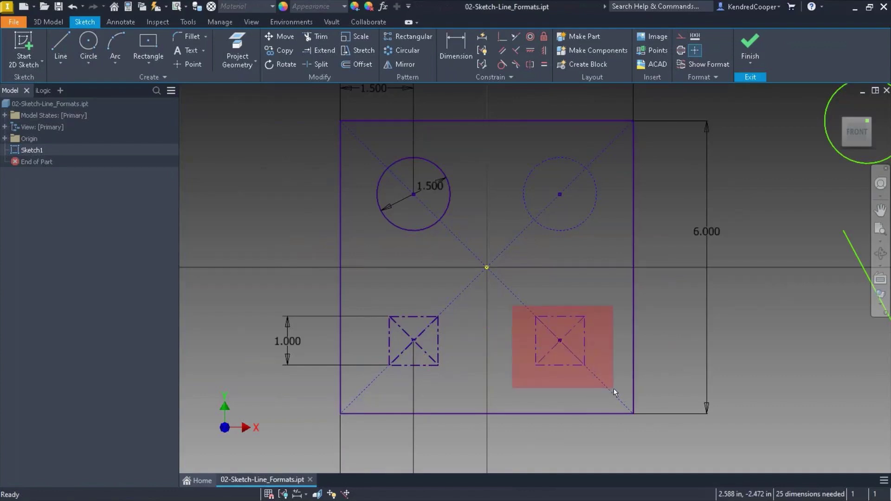
drag(614, 389, 520, 364)
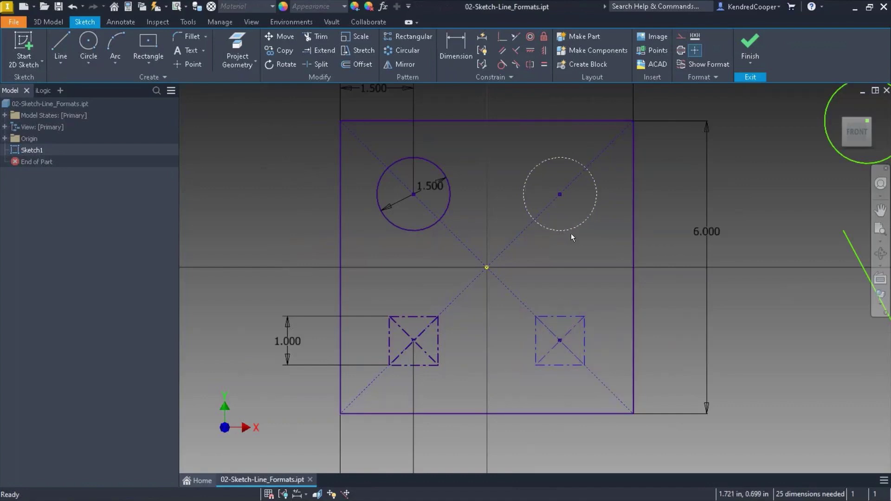